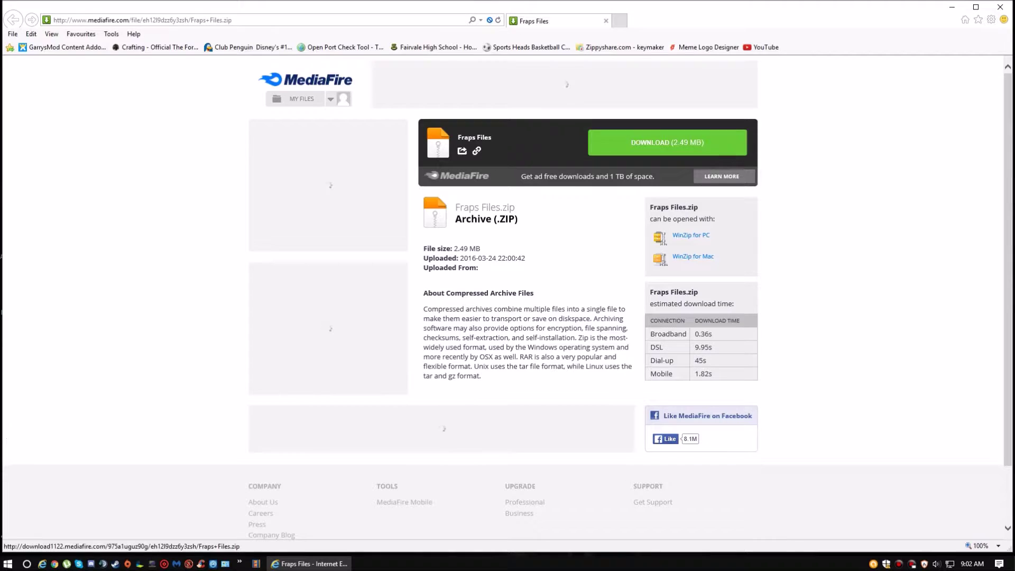
# Download and save the Fraps Files.zip archive (2.49 MB) from MediaFire.
pyautogui.click(667, 142)
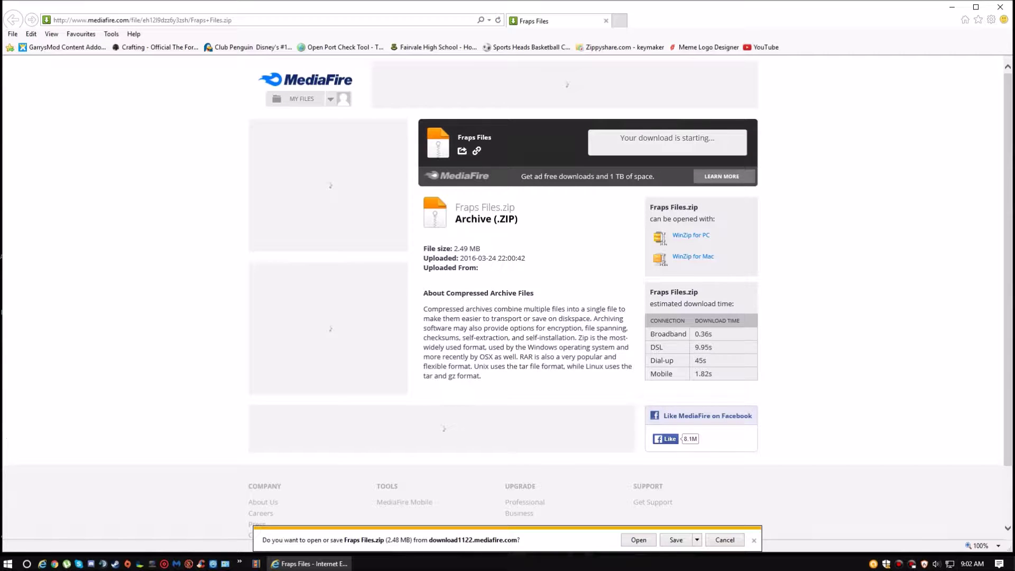
pyautogui.hotkey('alt', 's')
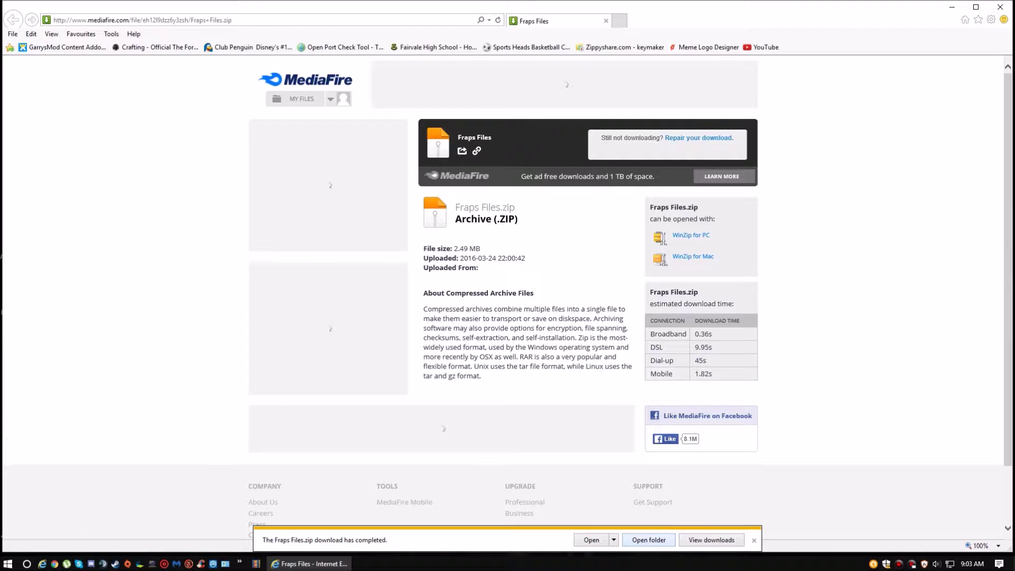
# Extract Fraps Files.zip in Downloads to a Fraps Files folder.
pyautogui.click(649, 540)
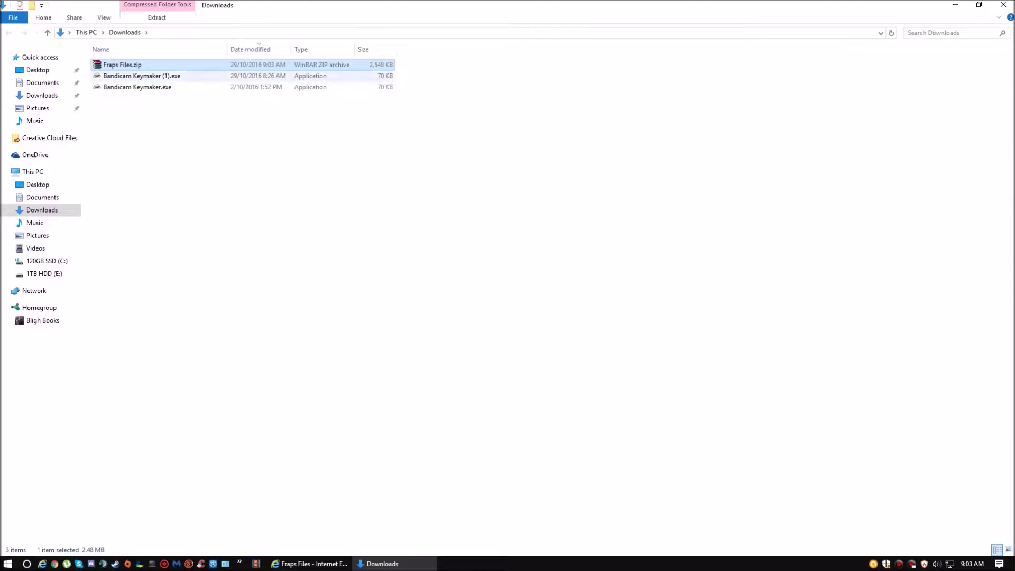
pyautogui.rightClick(176, 68)
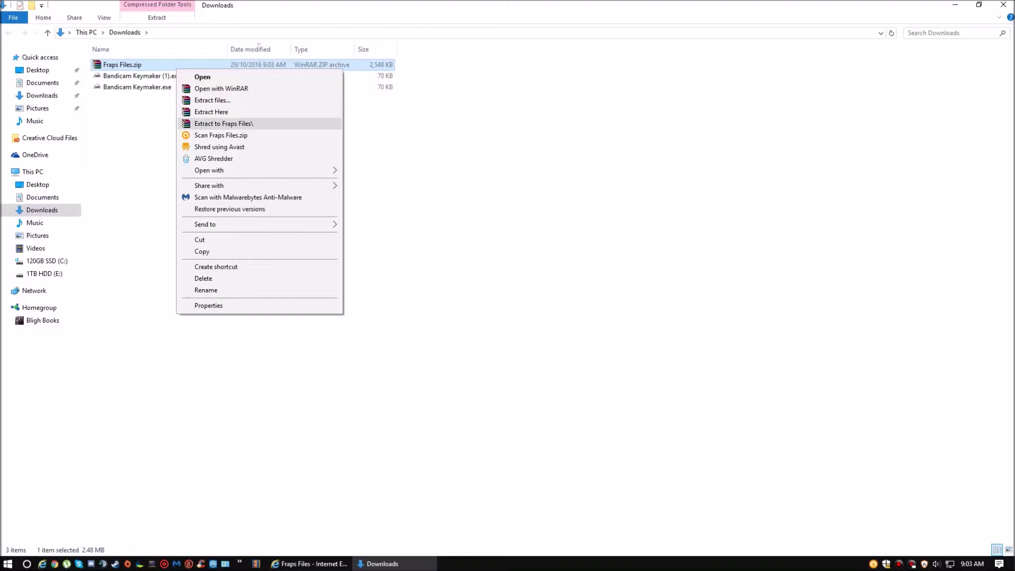
pyautogui.click(223, 123)
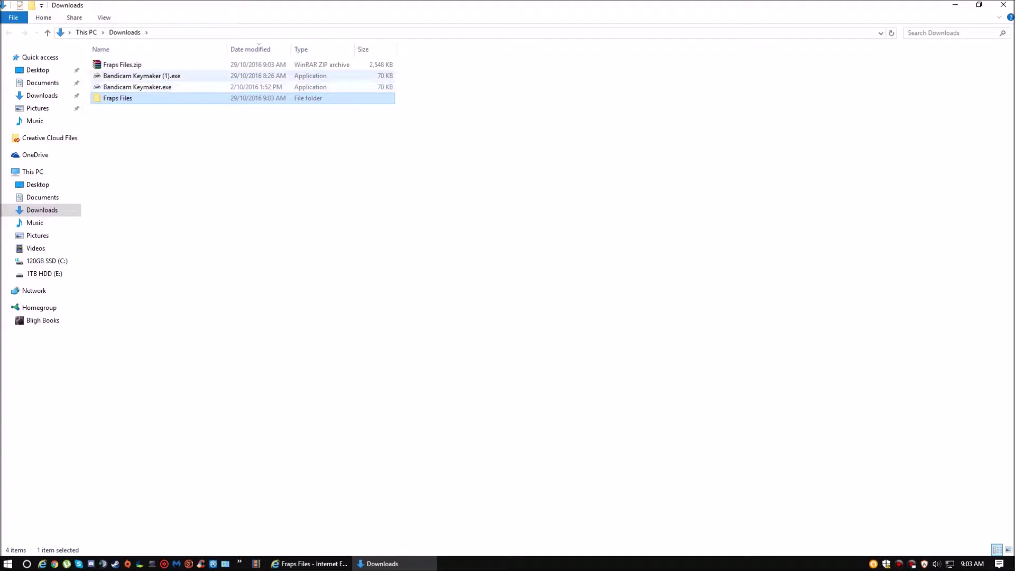
# Open the inner Fraps Files folder and select the YouTube - JustPingAbuse.docx note.
pyautogui.doubleClick(118, 98)
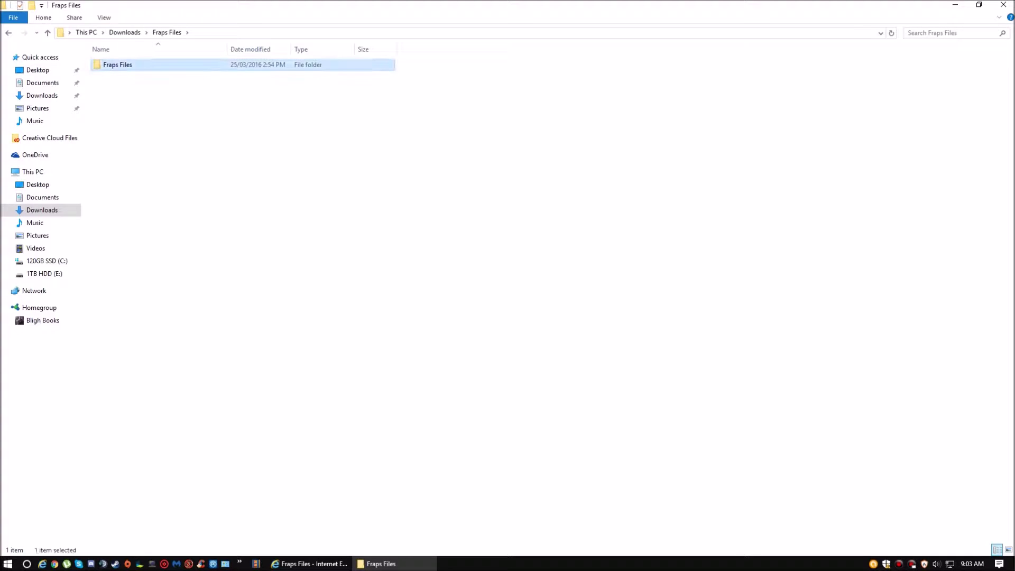
pyautogui.doubleClick(118, 64)
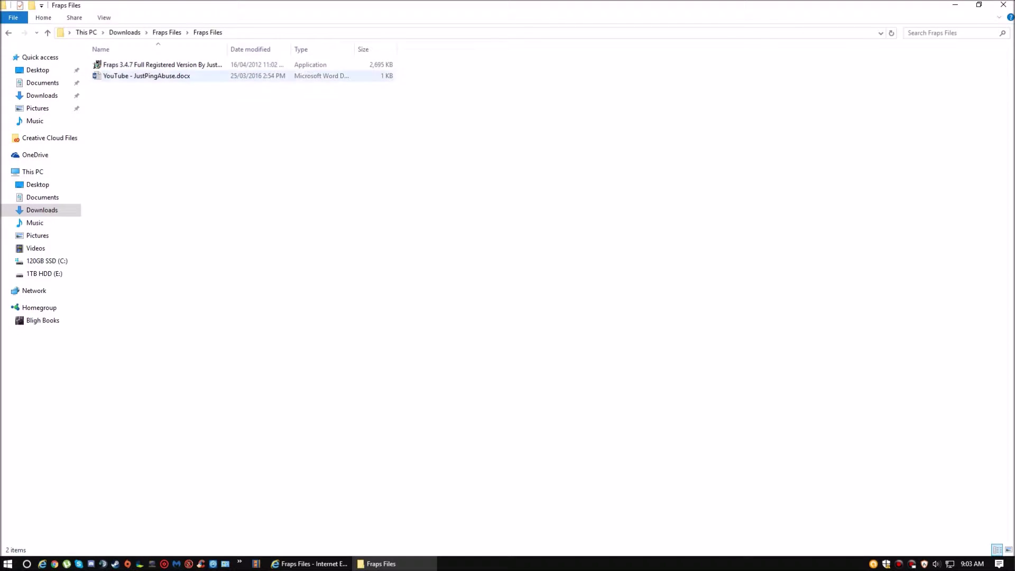
pyautogui.click(147, 76)
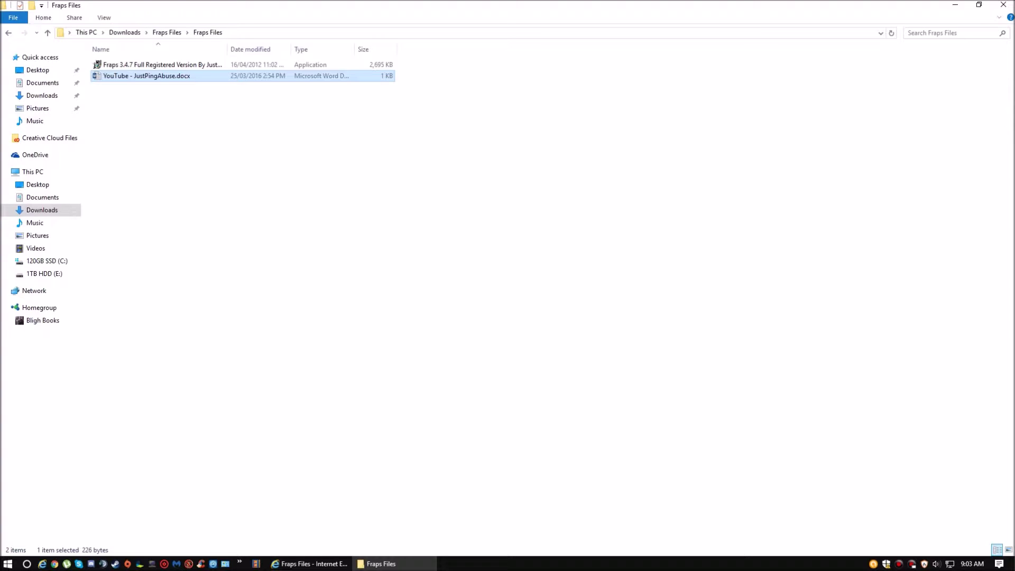
pyautogui.doubleClick(147, 76)
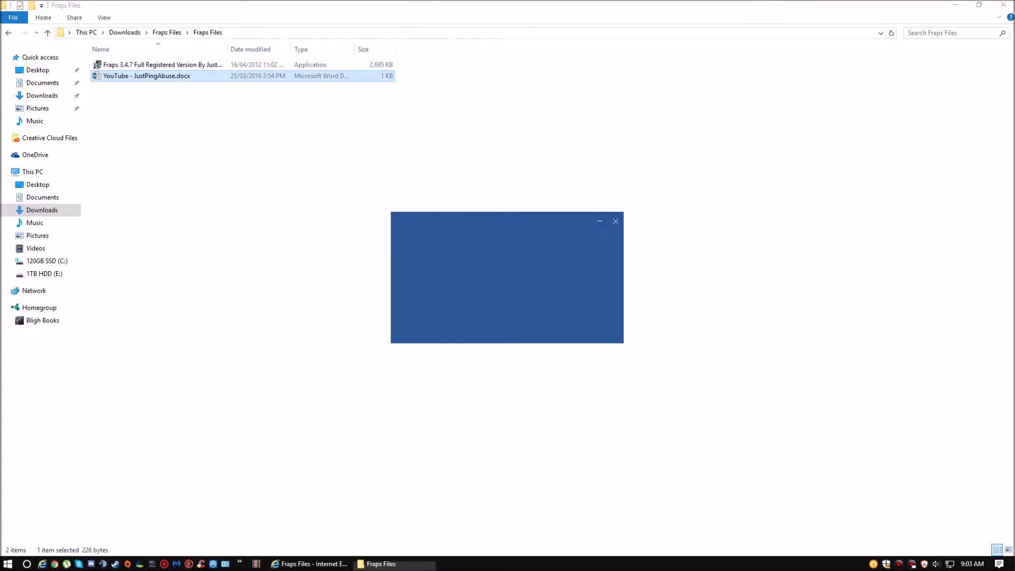
pyautogui.press('Return')
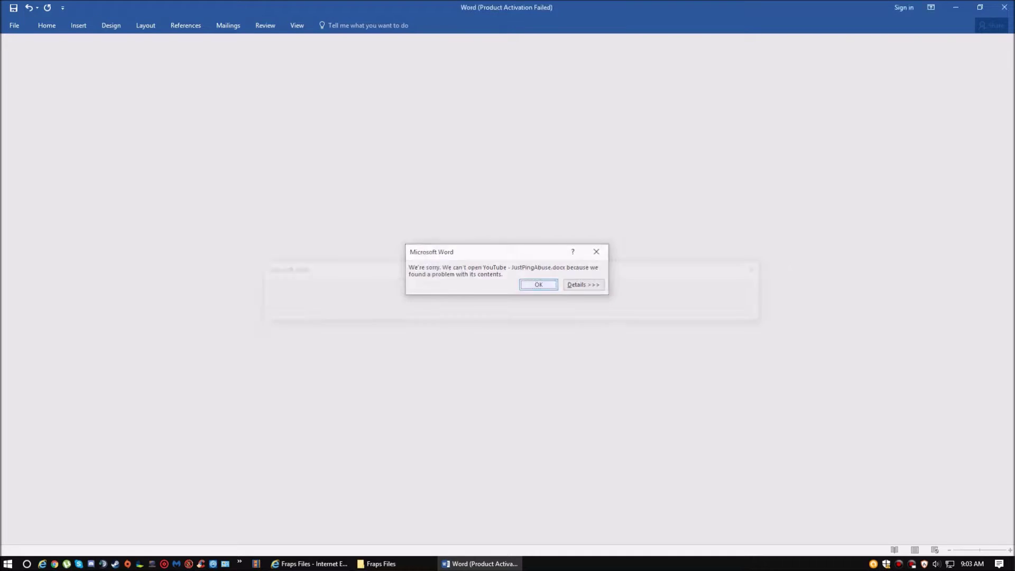
pyautogui.press('Tab')
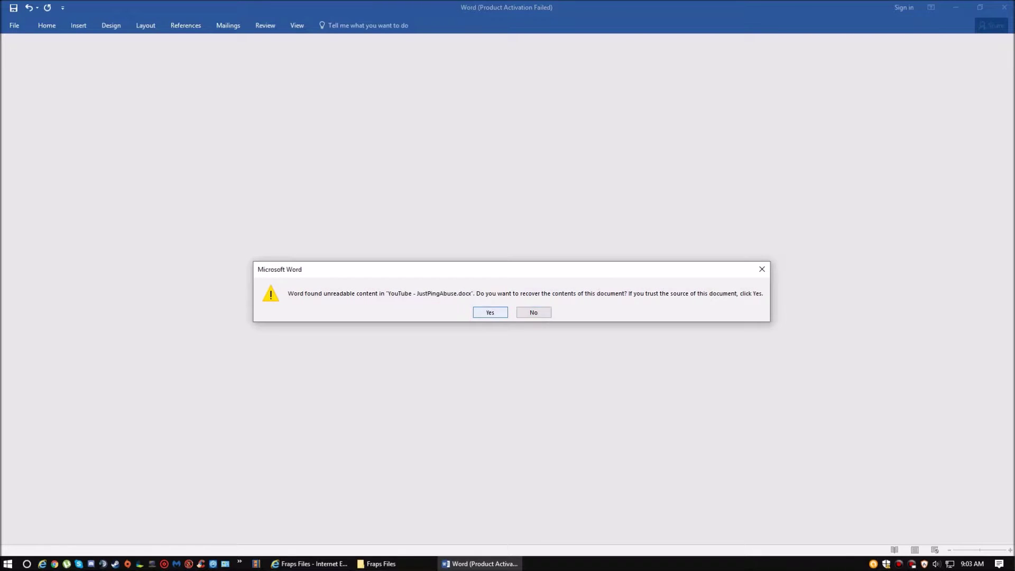
pyautogui.press('Return')
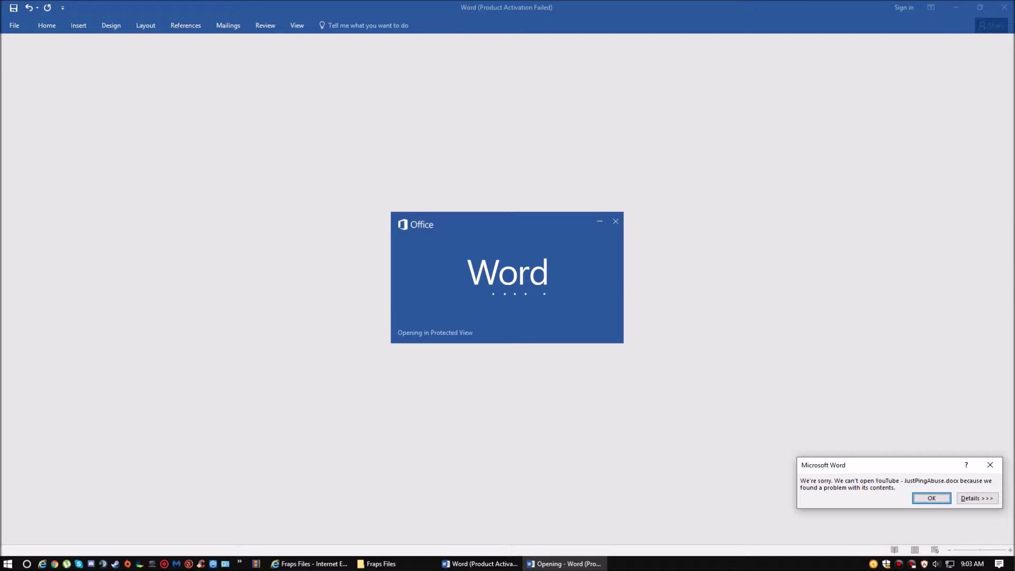
pyautogui.press('Return')
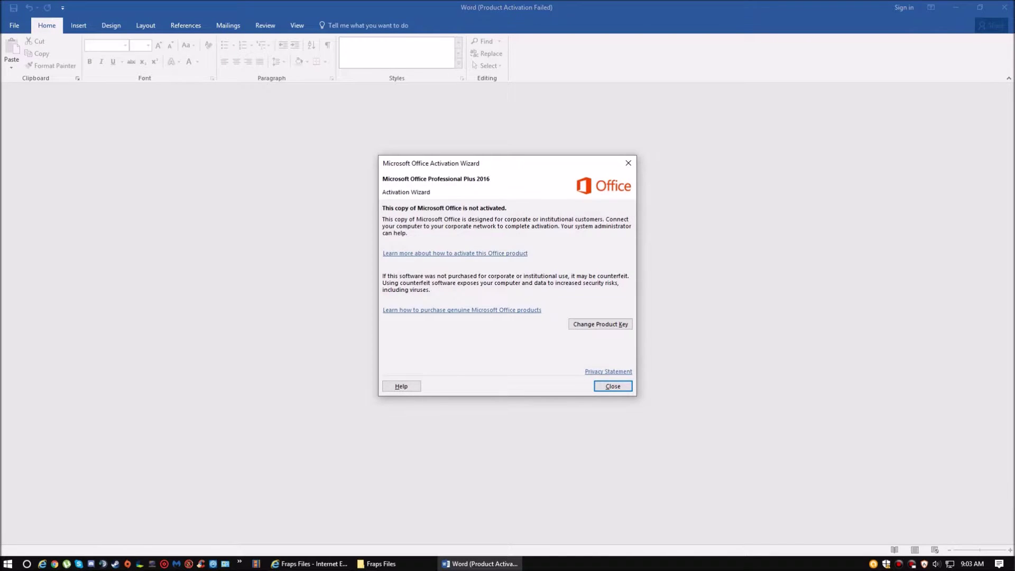
pyautogui.press('Return')
# Close Word, launch the Fraps 3.4.7 installer and accept its license agreement.
pyautogui.click(1004, 7)
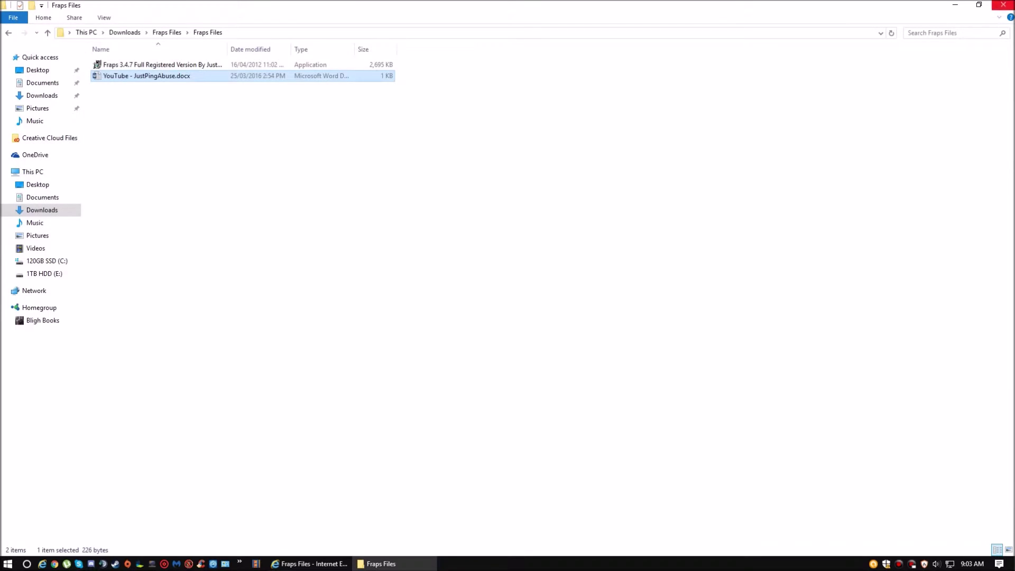
pyautogui.press('Up')
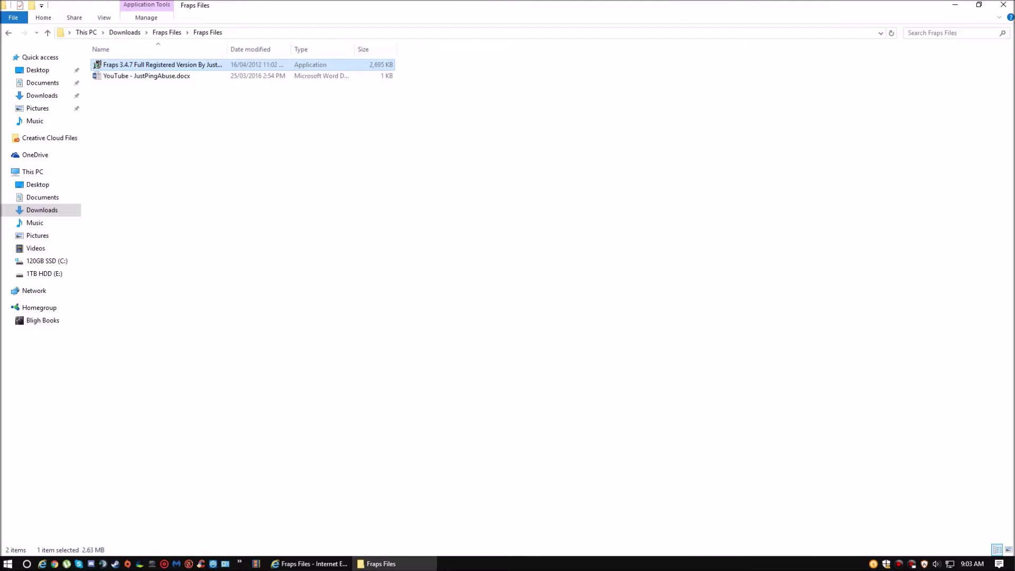
pyautogui.press('Return')
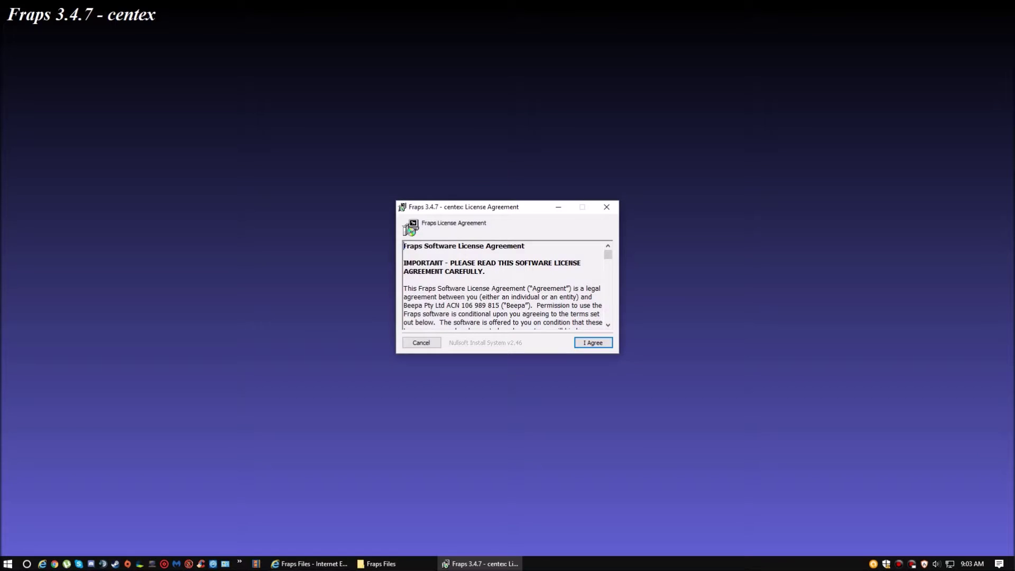
pyautogui.press('Return')
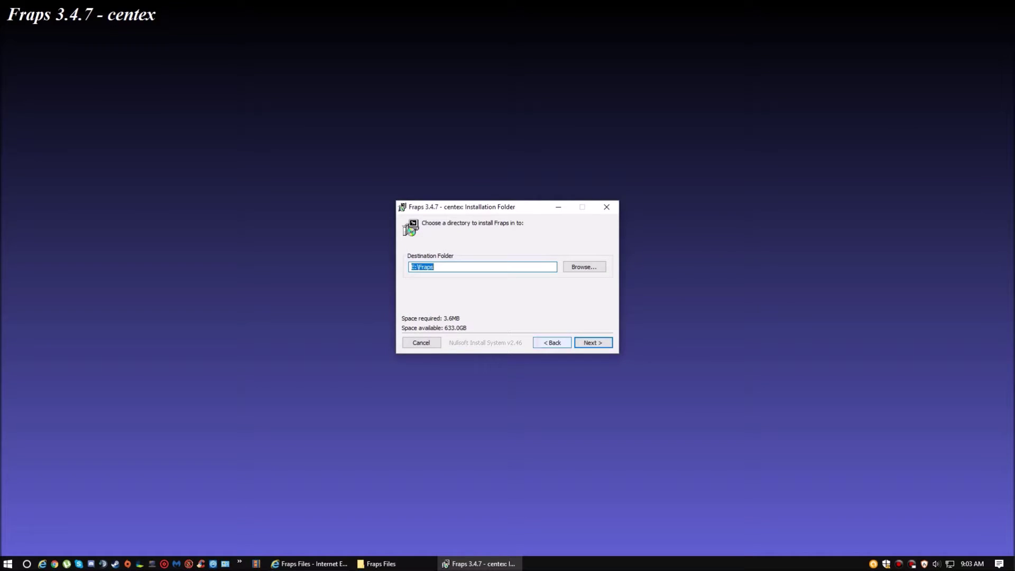
pyautogui.press('Tab')
pyautogui.press('Return')
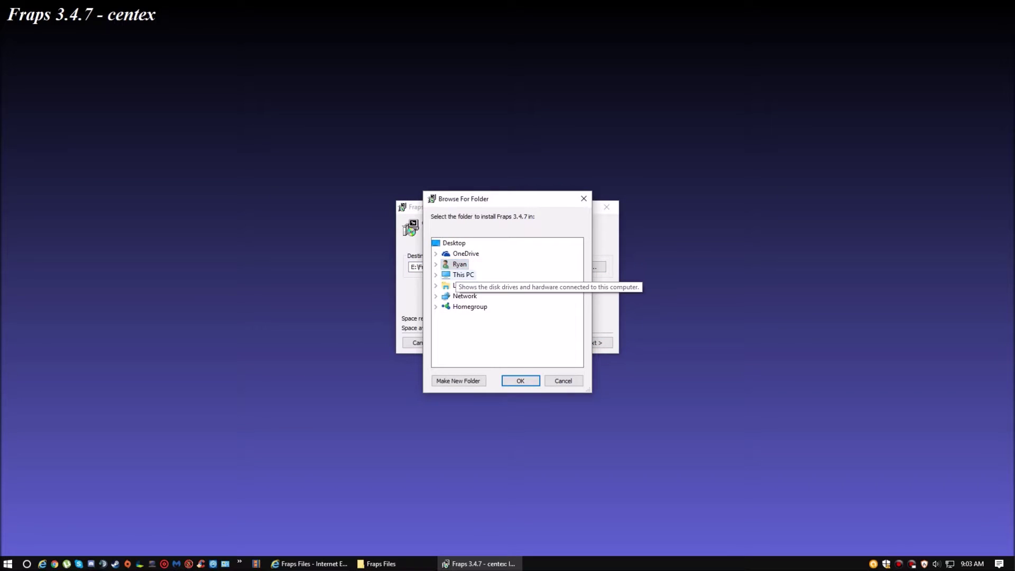
# Create a new folder named Fraps on the 1TB HDD (E:) drive.
pyautogui.click(463, 274)
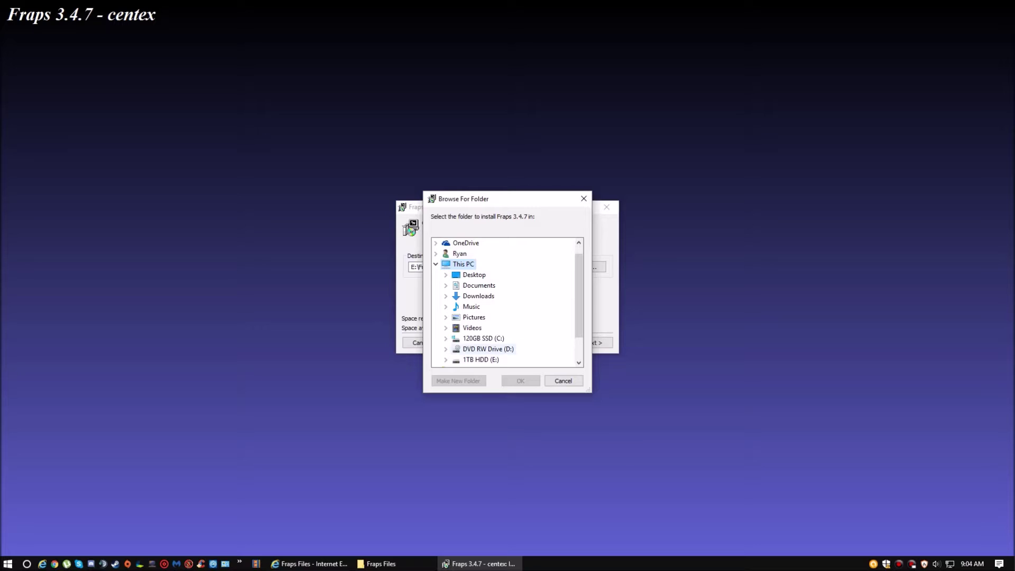
pyautogui.click(480, 360)
pyautogui.scroll(-2, 508, 302)
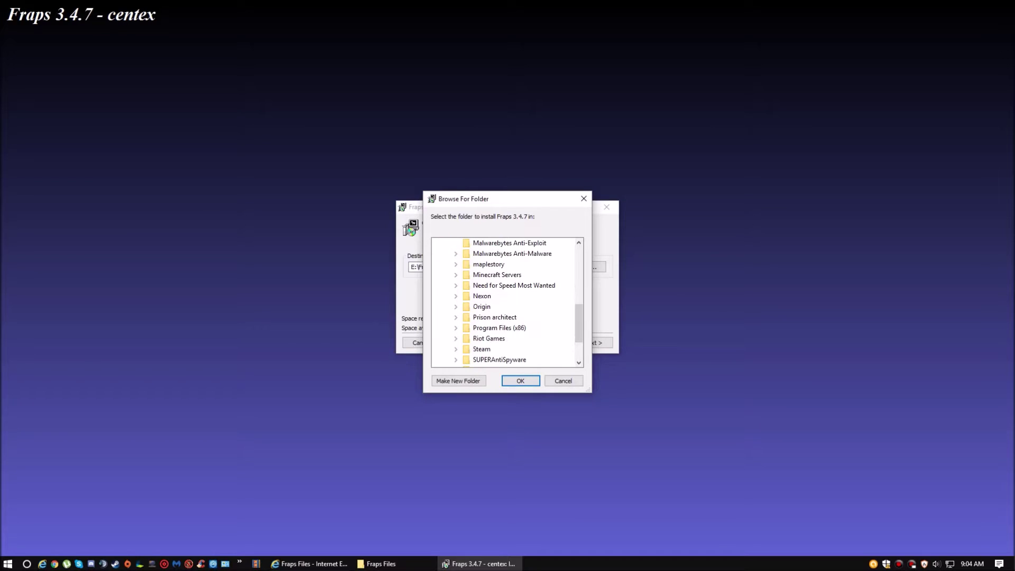
pyautogui.scroll(-2, 507, 302)
pyautogui.scroll(3, 508, 302)
pyautogui.scroll(1, 508, 301)
pyautogui.scroll(-1, 507, 302)
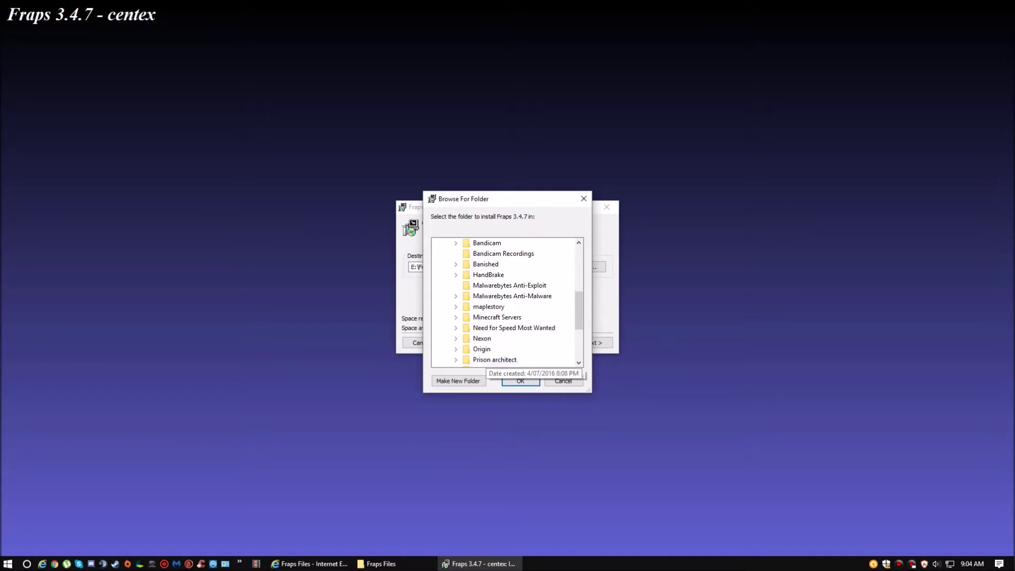
pyautogui.click(459, 381)
pyautogui.write('Fra')
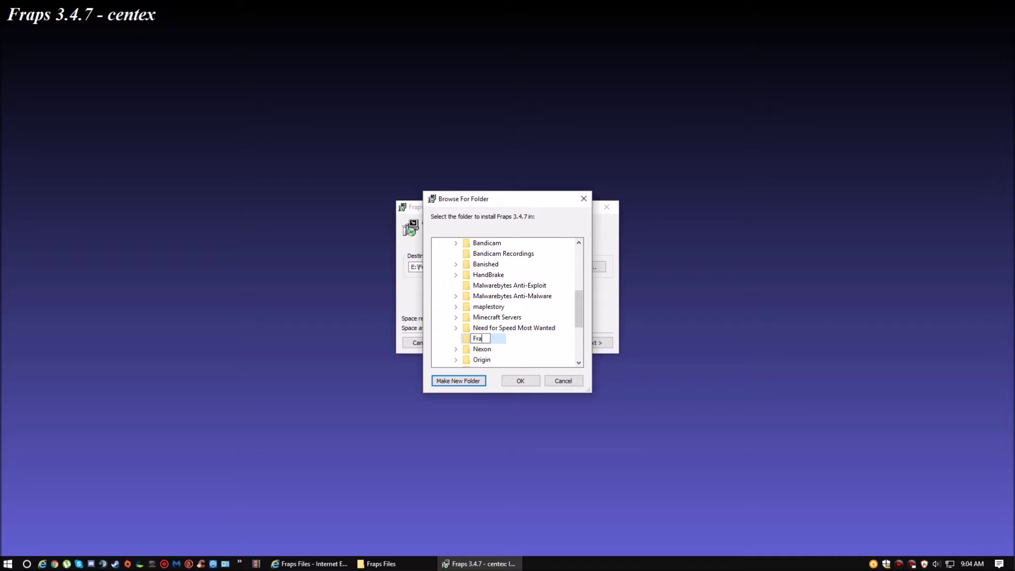
pyautogui.write('ps')
pyautogui.press('Return')
# Install Fraps into E:\Fraps\ and close the finished installer.
pyautogui.scroll(3, 516, 360)
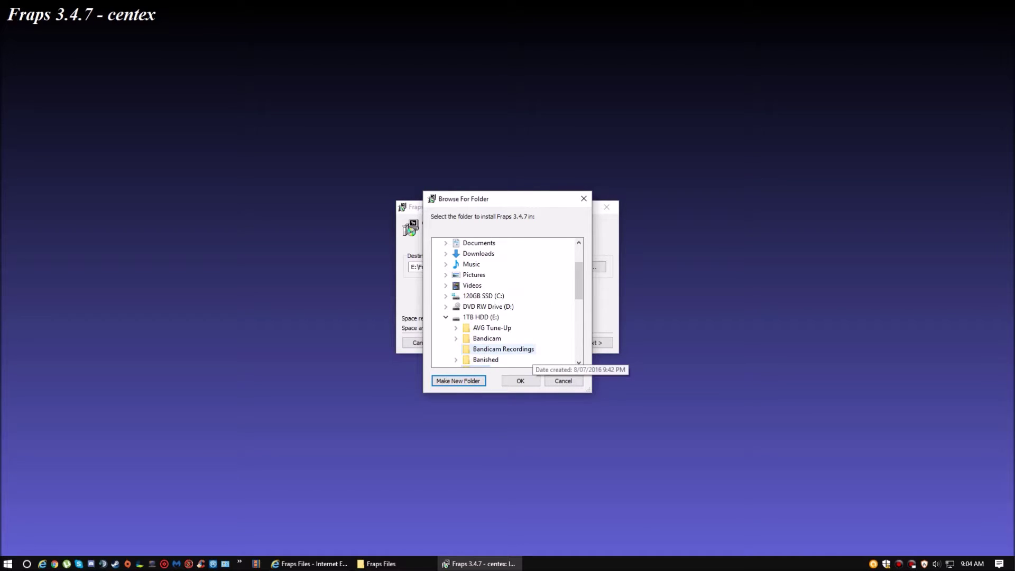
pyautogui.scroll(-1, 516, 360)
pyautogui.scroll(-5, 516, 360)
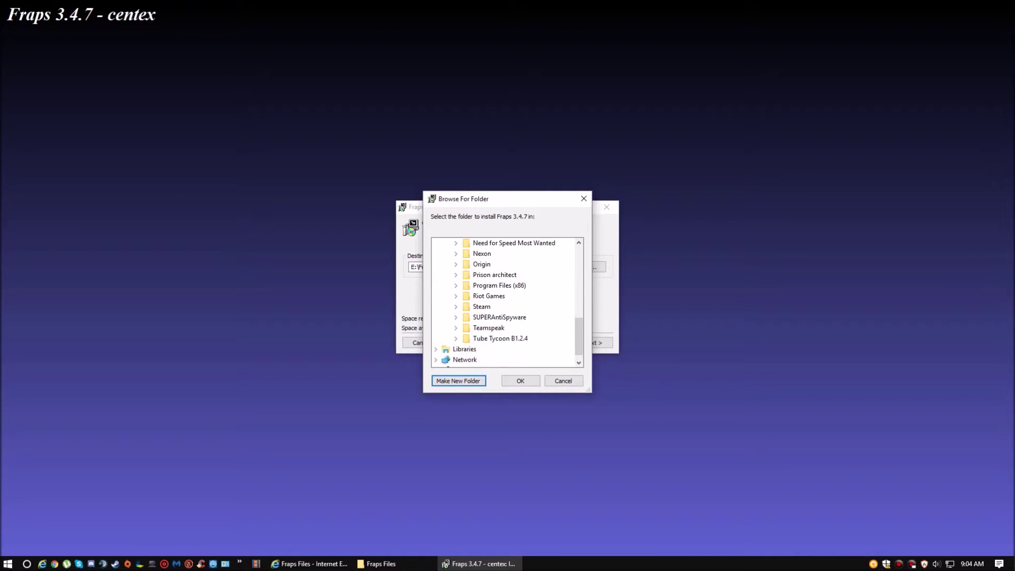
pyautogui.click(520, 380)
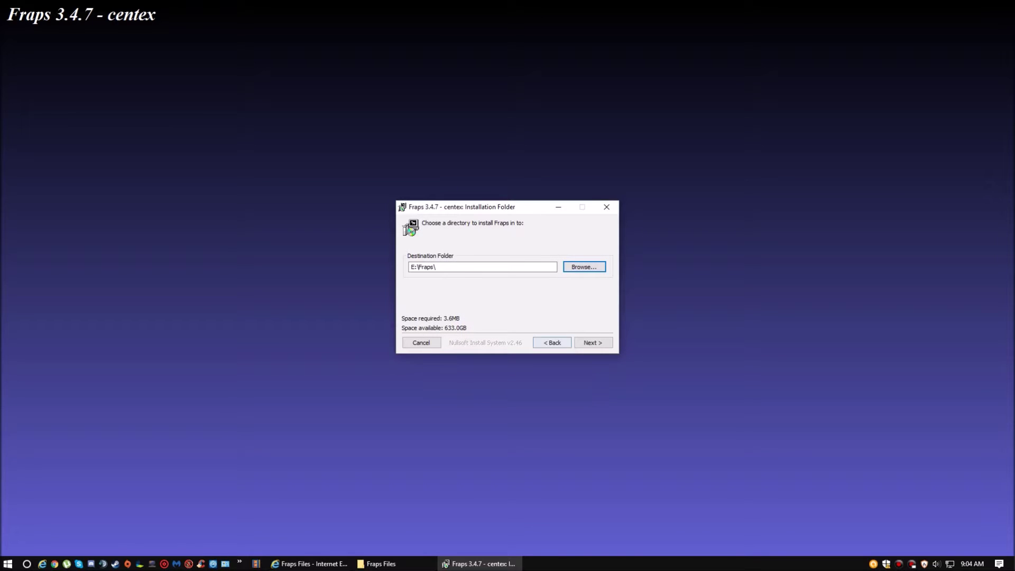
pyautogui.click(593, 343)
pyautogui.click(593, 342)
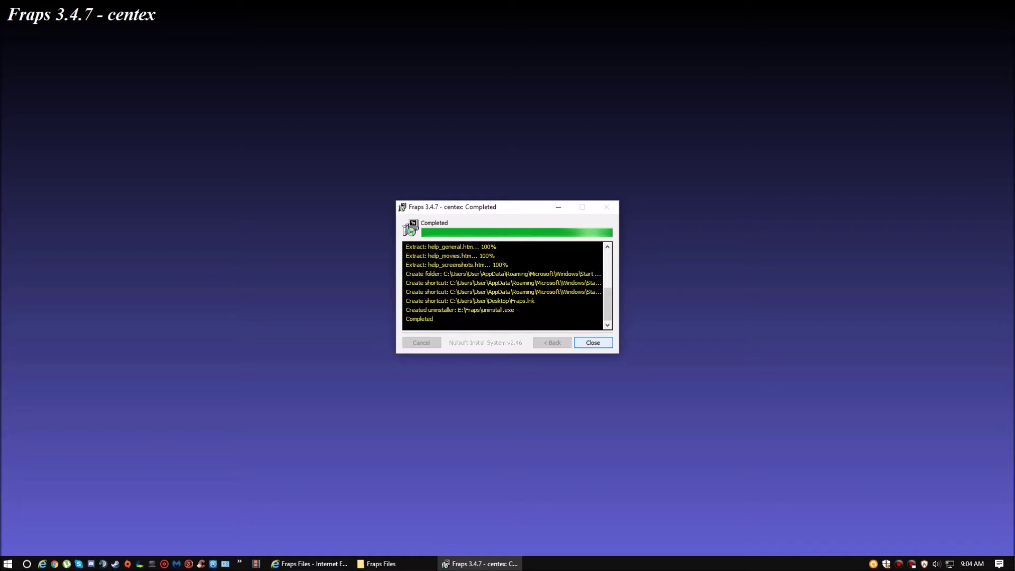
pyautogui.click(593, 343)
# Close the Fraps Files folder and minimize the browser to reveal the desktop.
pyautogui.click(1003, 4)
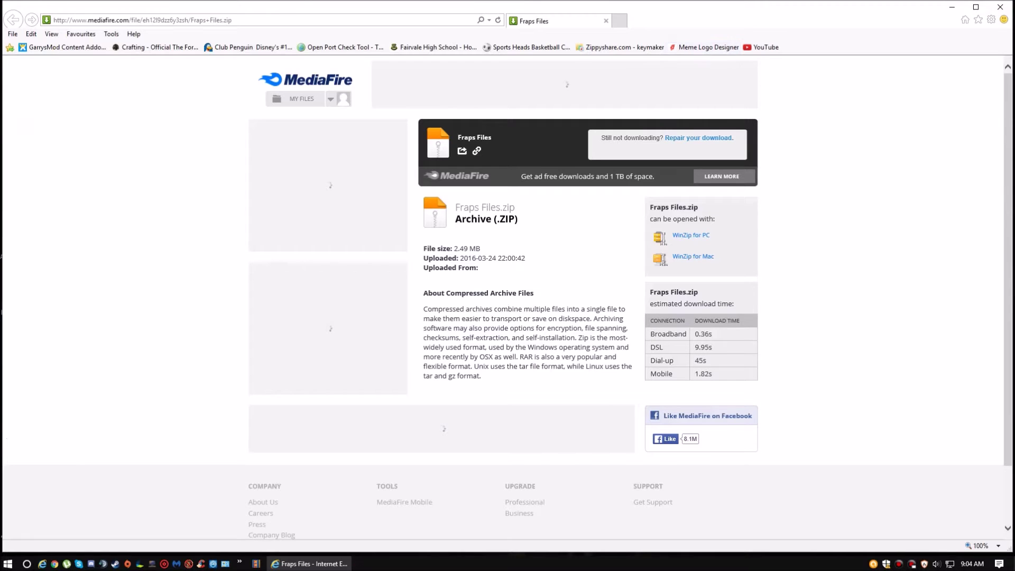
pyautogui.click(952, 6)
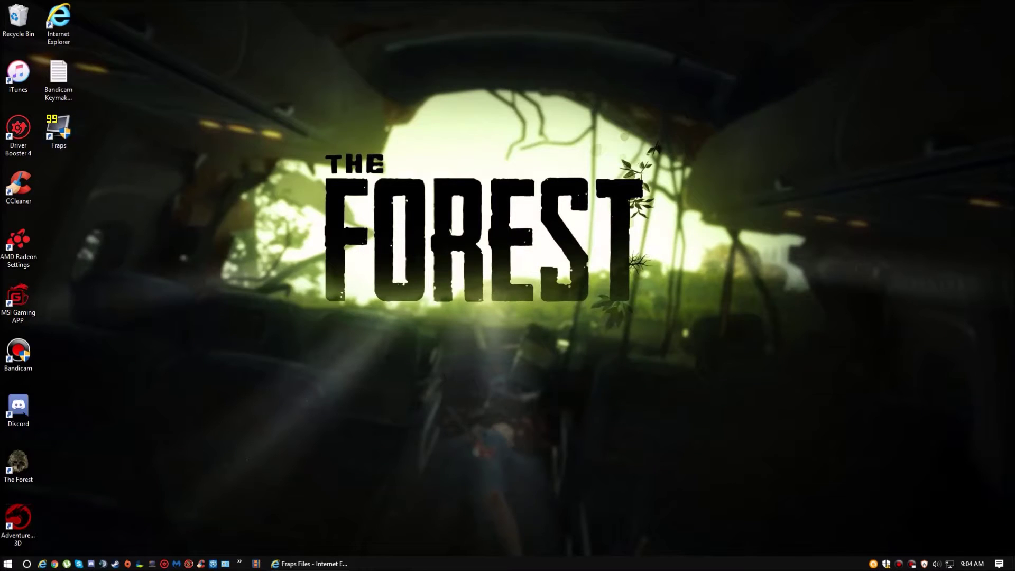
pyautogui.click(58, 79)
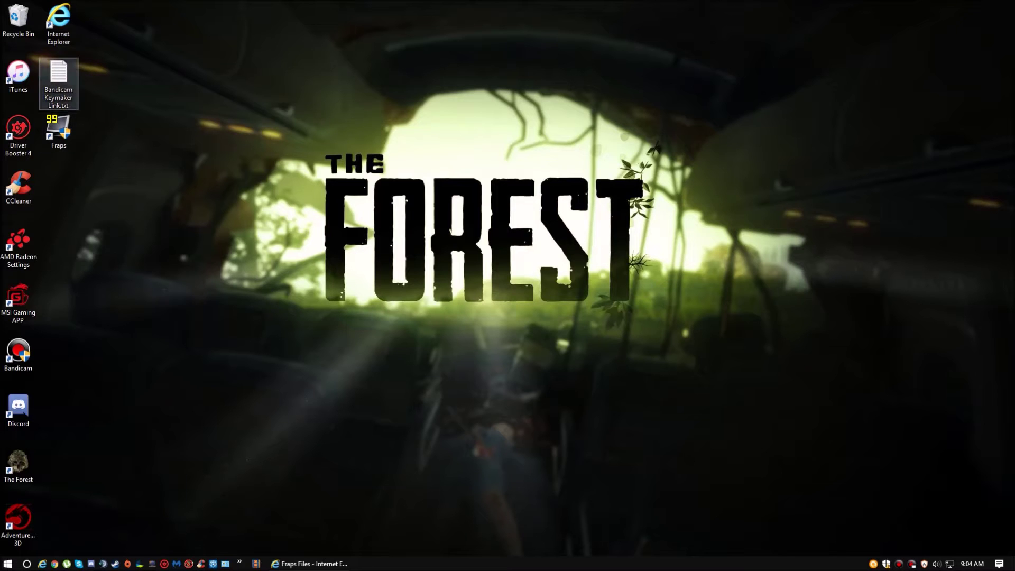
# Empty the Recycle Bin and confirm the deletion.
pyautogui.rightClick(13, 21)
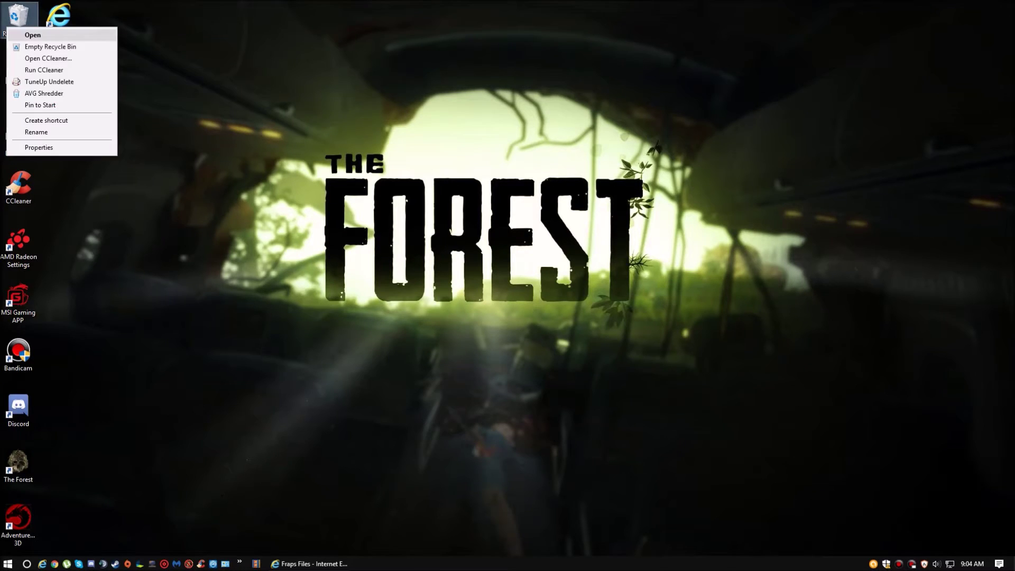
pyautogui.click(31, 32)
pyautogui.click(1004, 4)
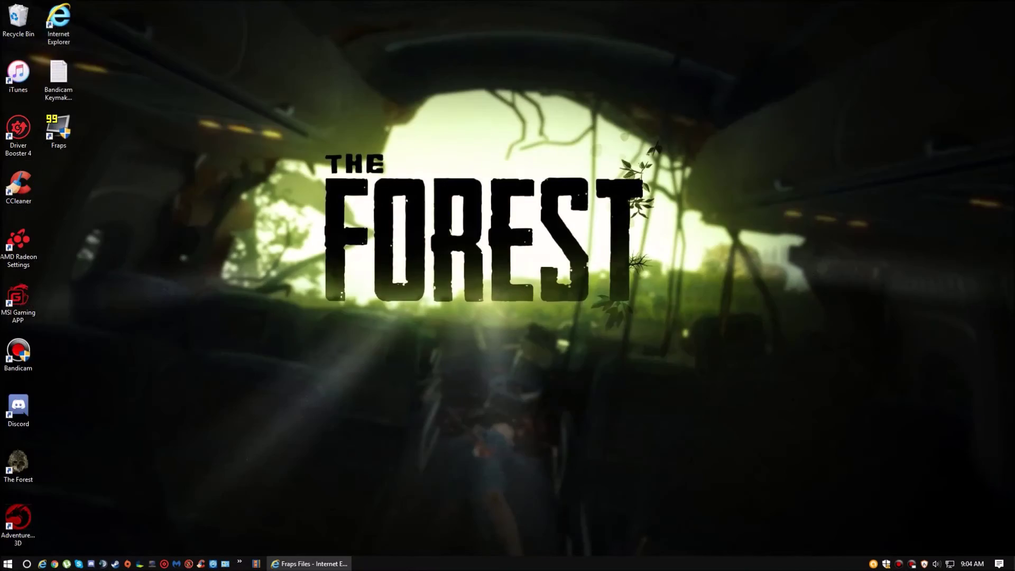
pyautogui.rightClick(18, 16)
pyautogui.click(53, 37)
pyautogui.press('Return')
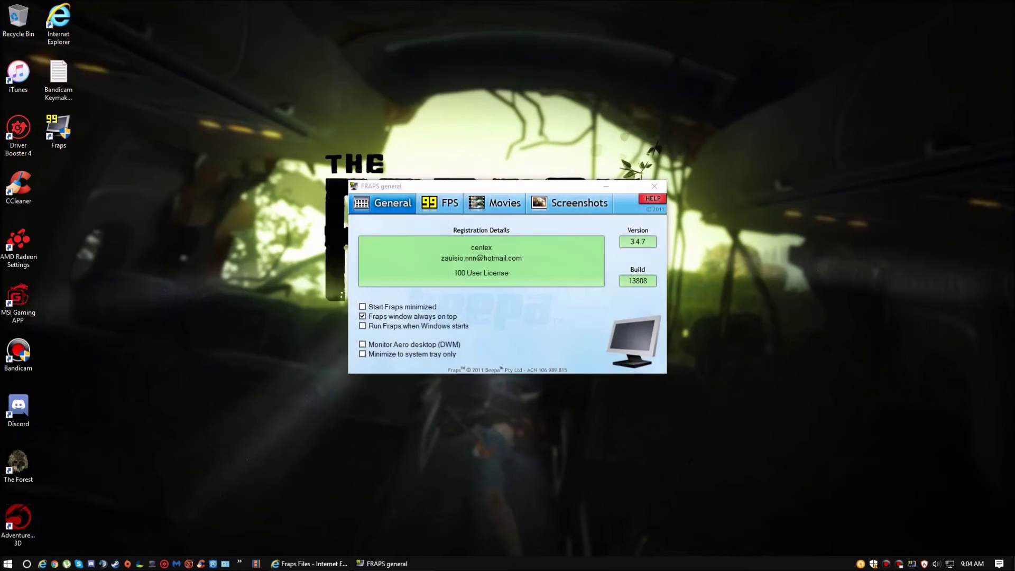
# Move the Fraps window up-left and view the FPS, then Movies settings.
pyautogui.moveTo(575, 185); pyautogui.dragTo(487, 98)
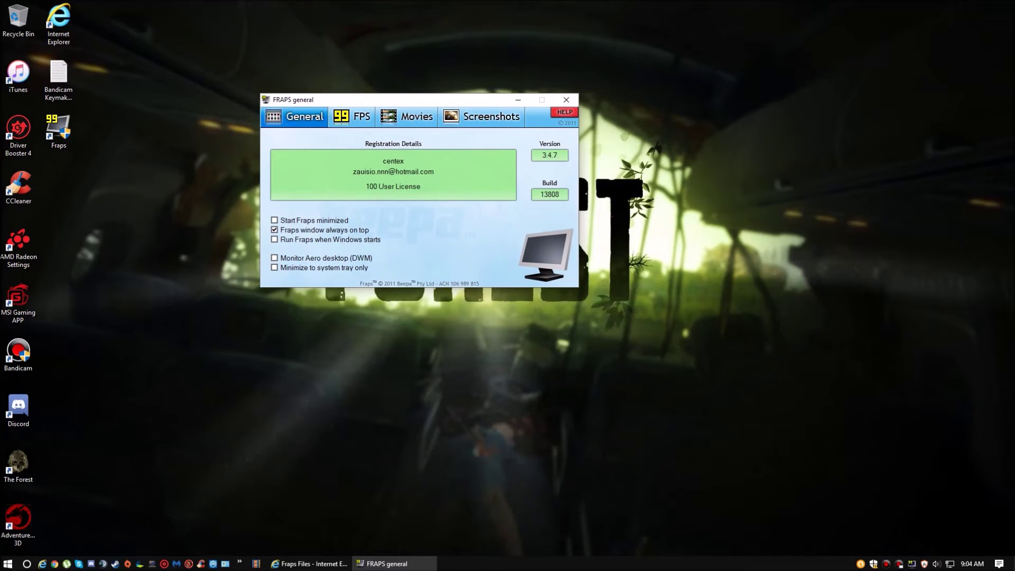
pyautogui.click(354, 116)
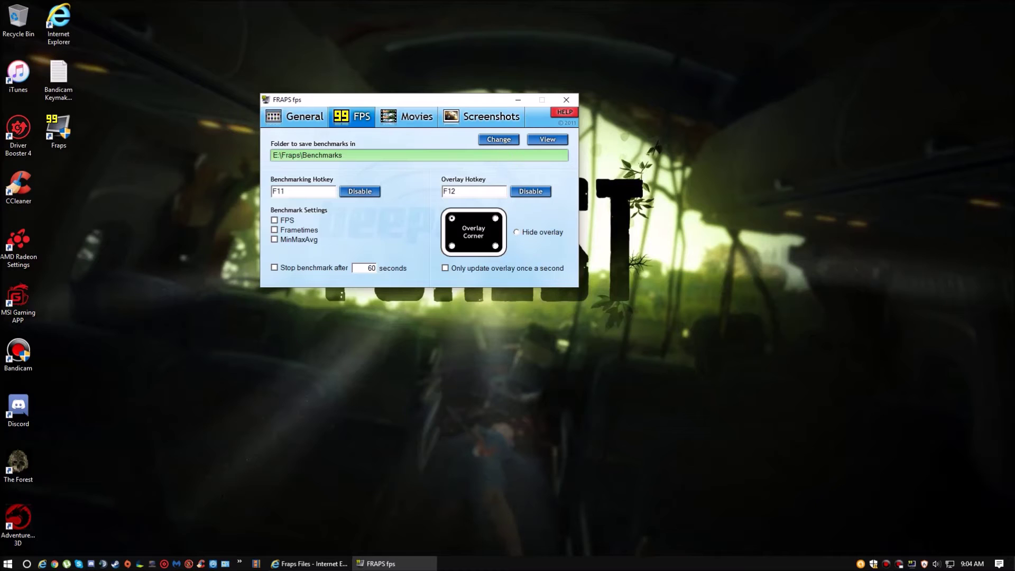
pyautogui.click(410, 117)
pyautogui.hotkey('shift', 'Tab')
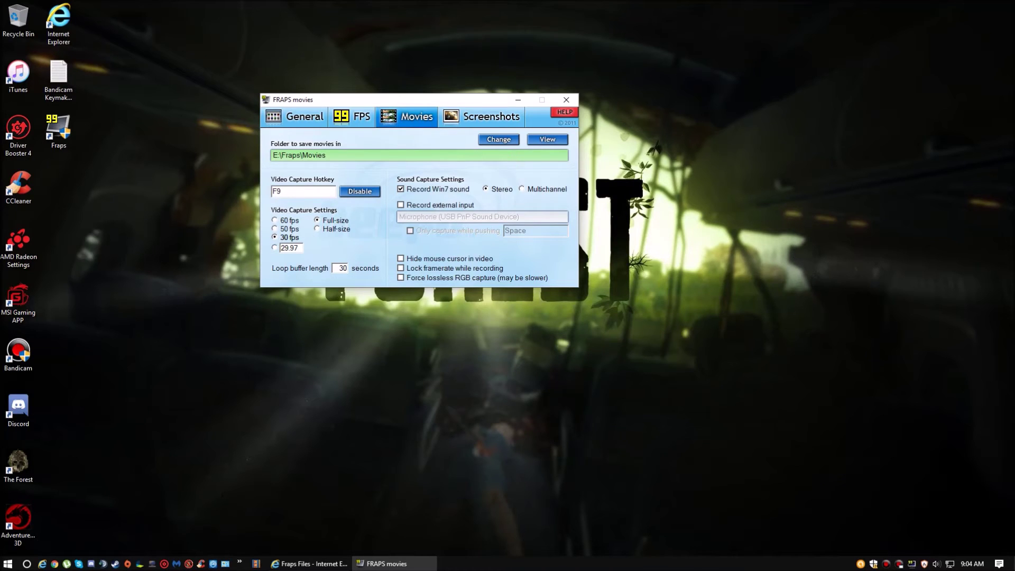
# Enable Record external input, then review FPS, Movies and Screenshots before returning to General.
pyautogui.press('space')
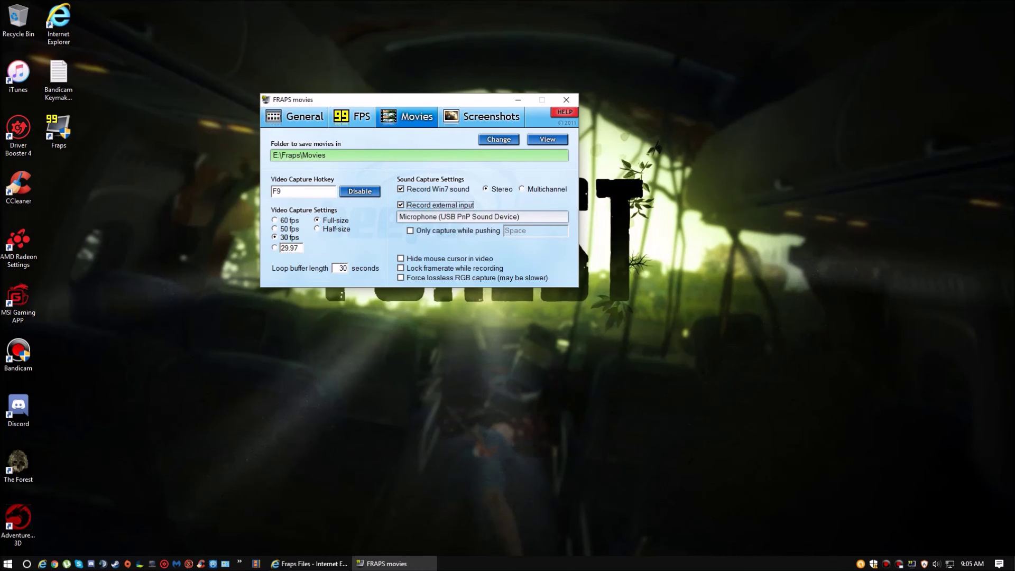
pyautogui.click(353, 116)
pyautogui.click(410, 116)
pyautogui.click(484, 116)
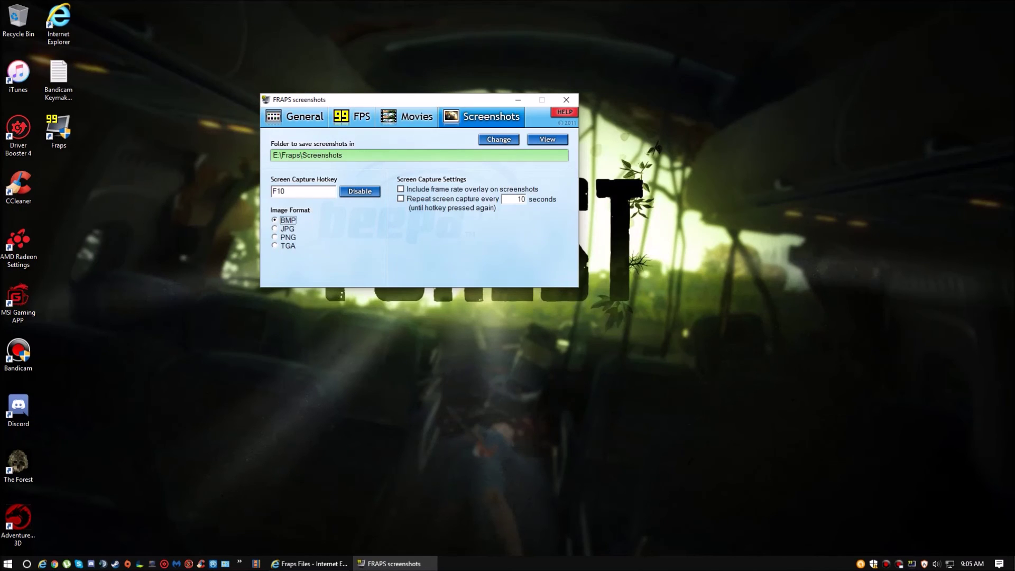
pyautogui.click(296, 116)
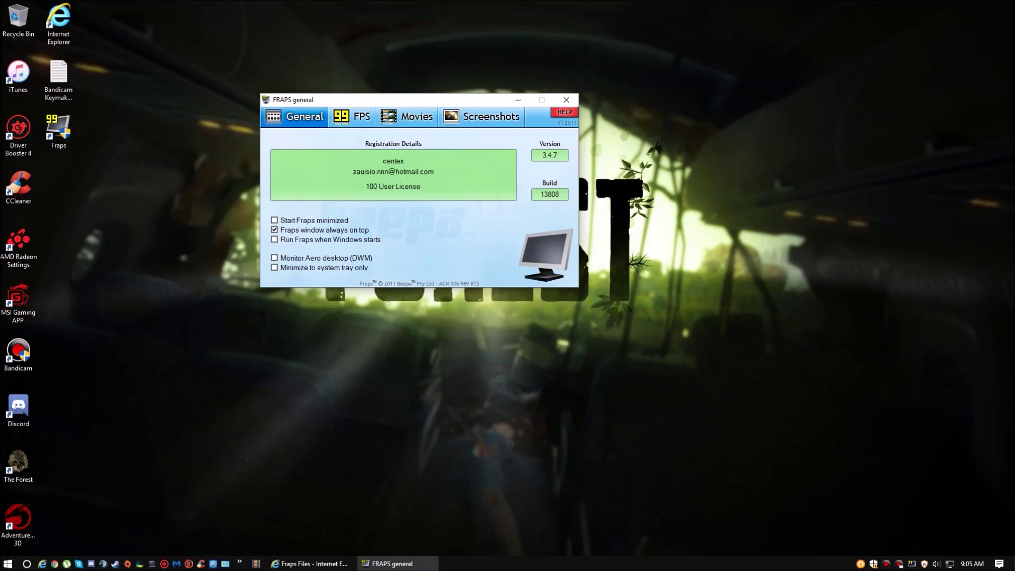